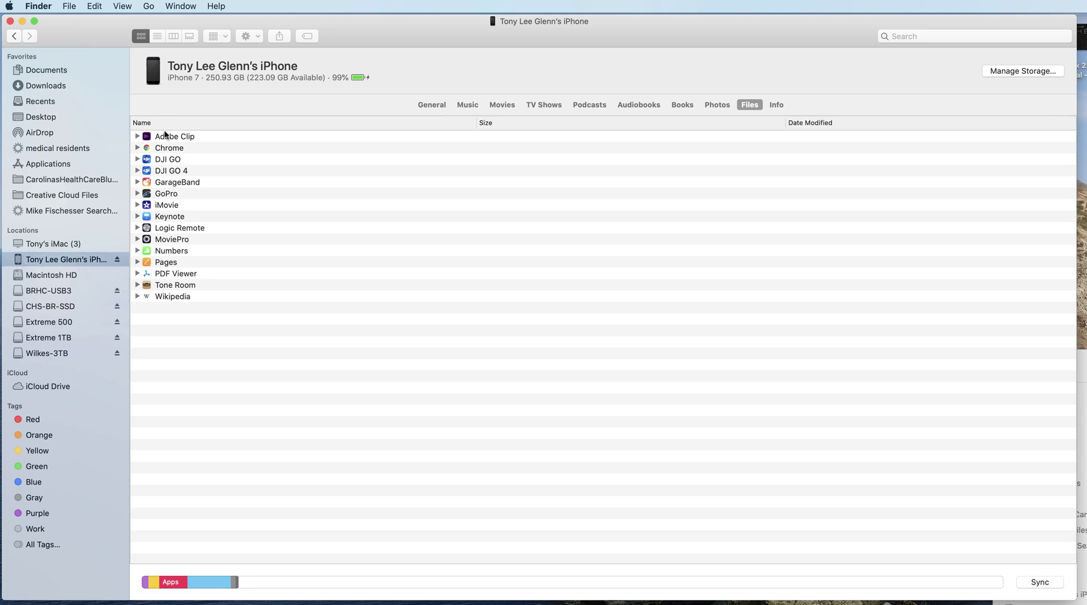
# Expand the iPhone's MoviePro folder to show its five .mov videos (5.8 MB to 571.1 MB).
pyautogui.click(137, 239)
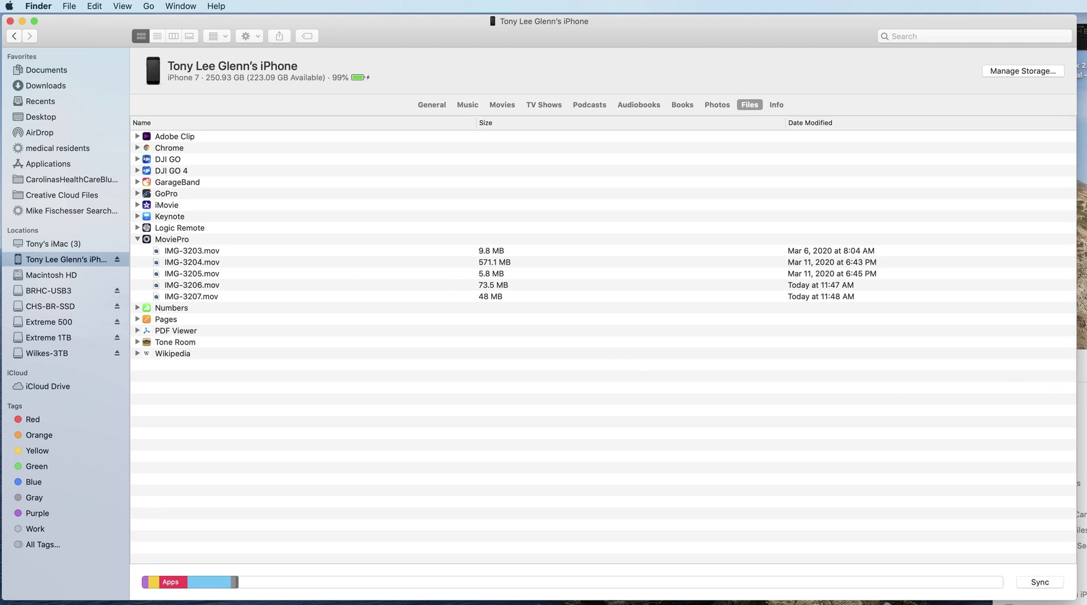
# Place the empty '2020-05-08 - Videos Downloaded from iMovie' window at lower right, beside the iPhone list.
pyautogui.moveTo(1082, 353); pyautogui.dragTo(692, 267)
pyautogui.scroll(-3, 606, 515)
pyautogui.scroll(-3, 606, 515)
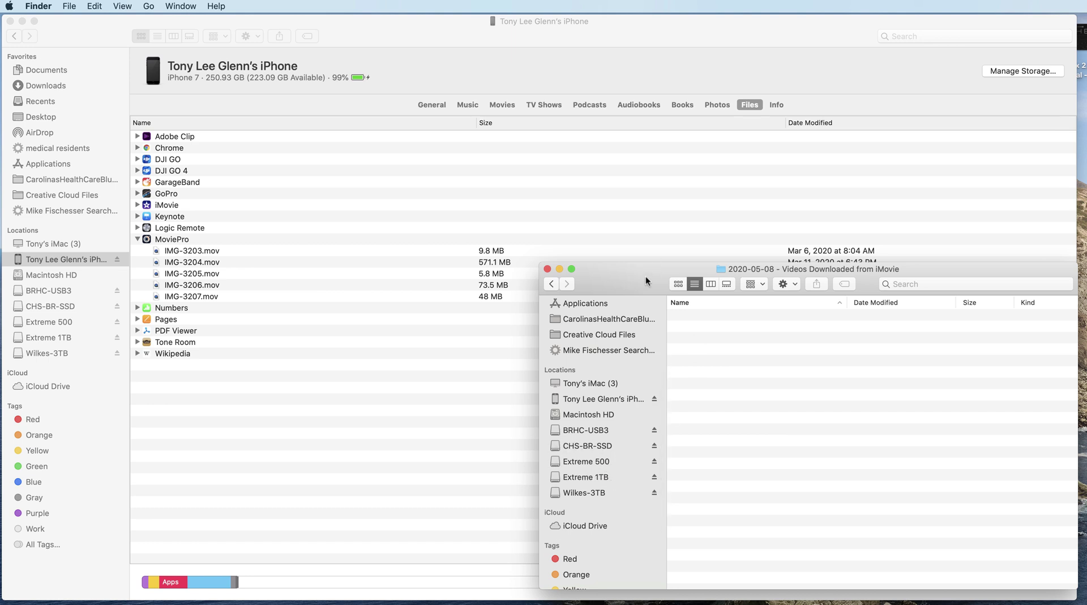
pyautogui.moveTo(646, 273); pyautogui.dragTo(649, 273)
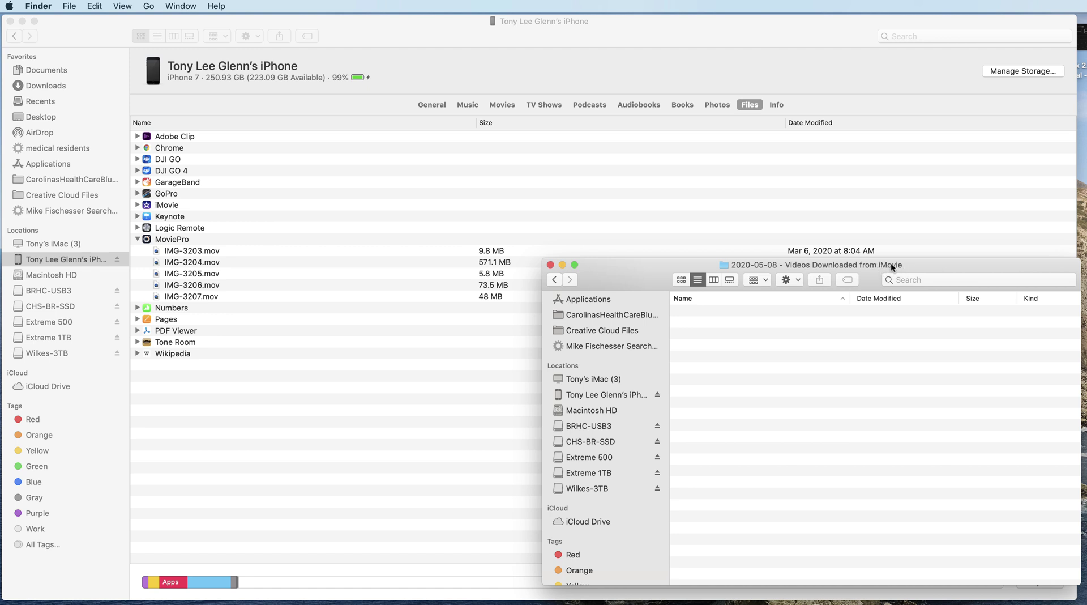
# Select IMG-3203.mov through IMG-3207.mov and drag them into the Videos Downloaded from iMovie folder.
pyautogui.click(193, 249)
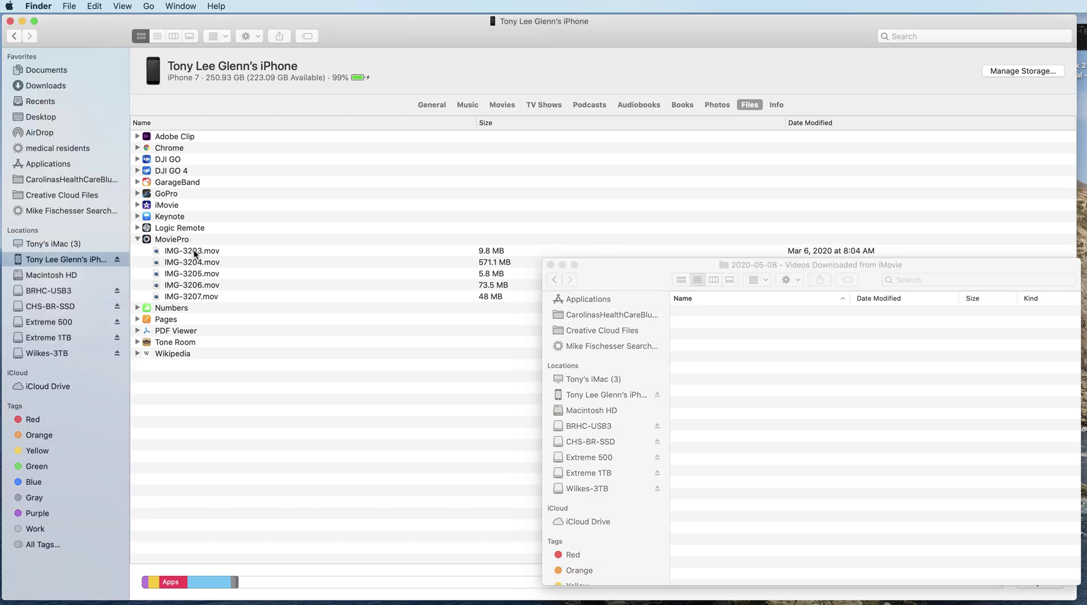
pyautogui.click(205, 294)
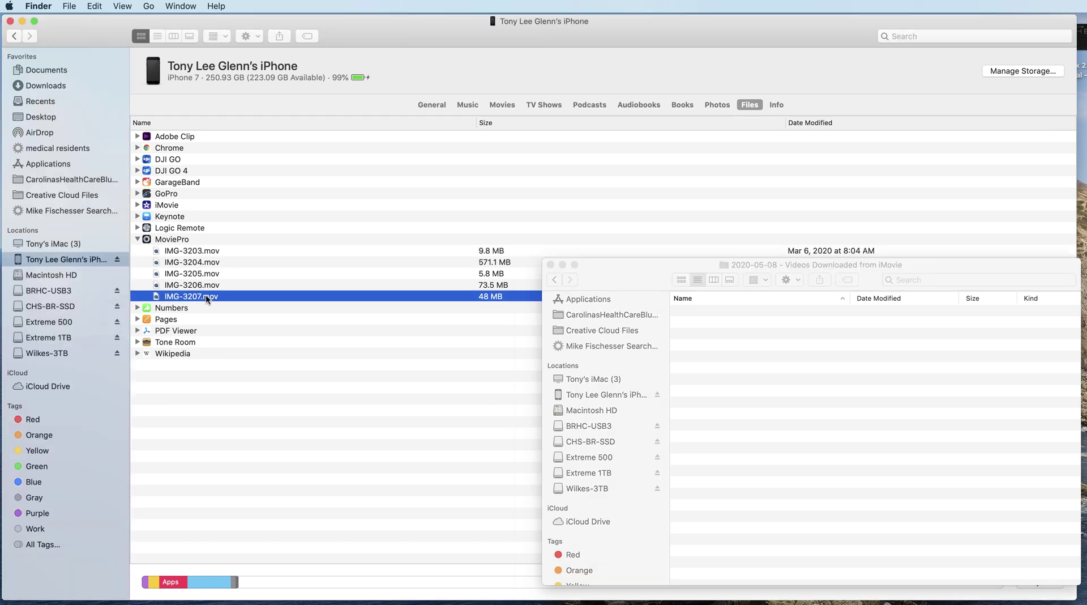
pyautogui.keyDown('shift'); pyautogui.click(205, 249); pyautogui.keyUp('shift')
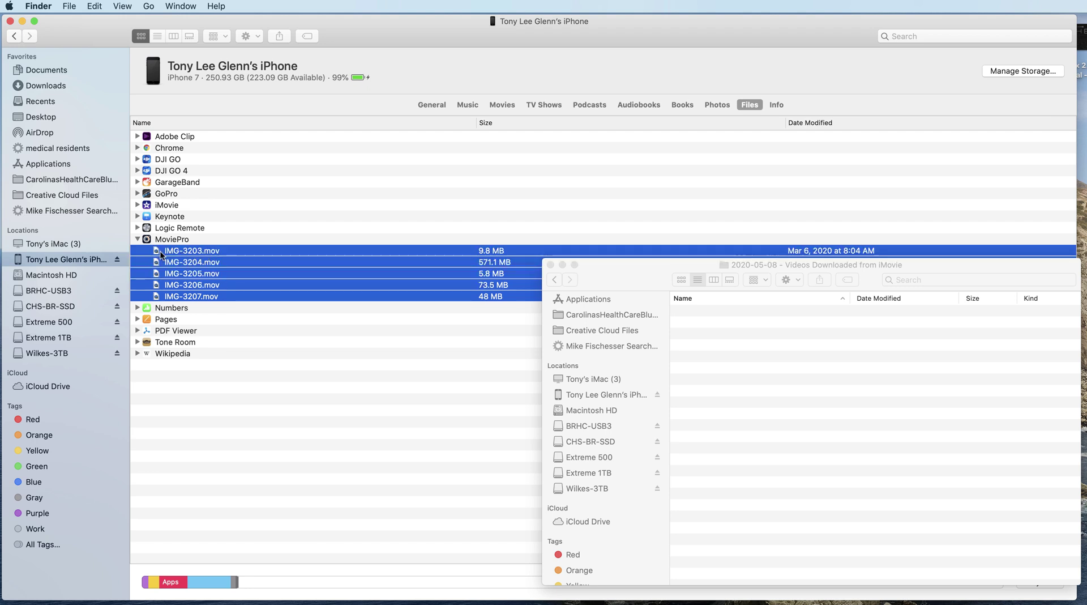
pyautogui.moveTo(156, 253); pyautogui.dragTo(703, 383)
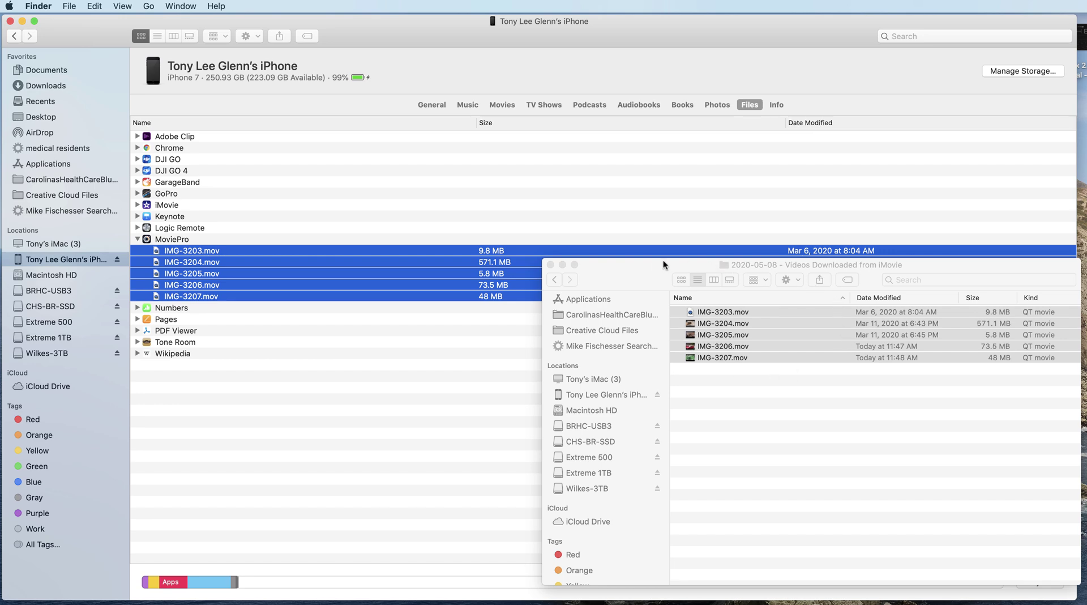
# Bring the destination folder window forward and deselect the copied videos so IMG-3206.mov can be opened.
pyautogui.moveTo(663, 259)
pyautogui.mouseDown()
pyautogui.moveTo(670, 246)
pyautogui.moveTo(672, 287)
pyautogui.moveTo(669, 263)
pyautogui.mouseUp()
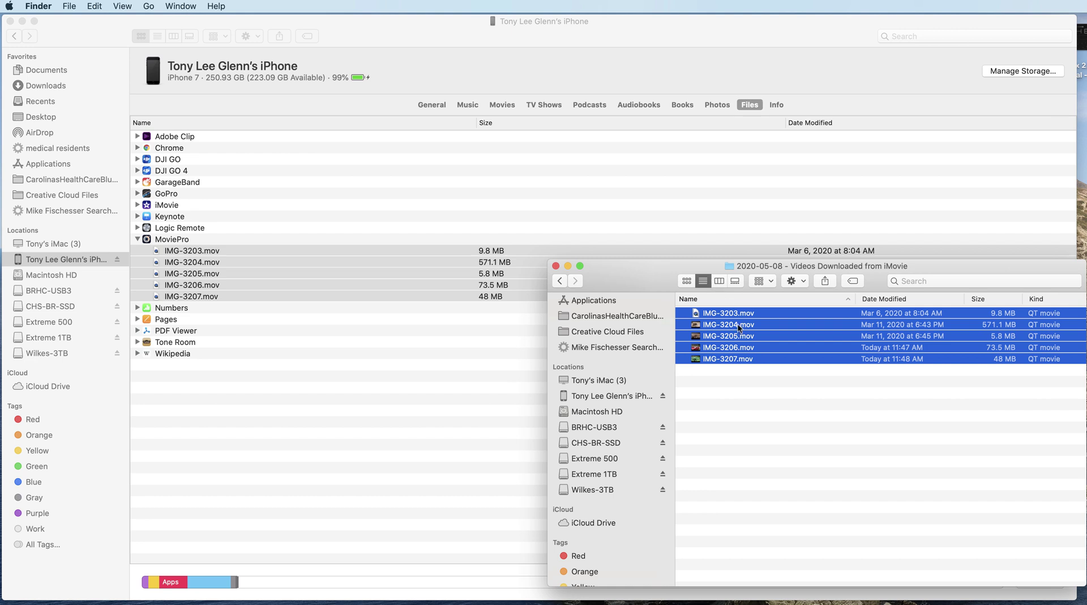
pyautogui.click(787, 389)
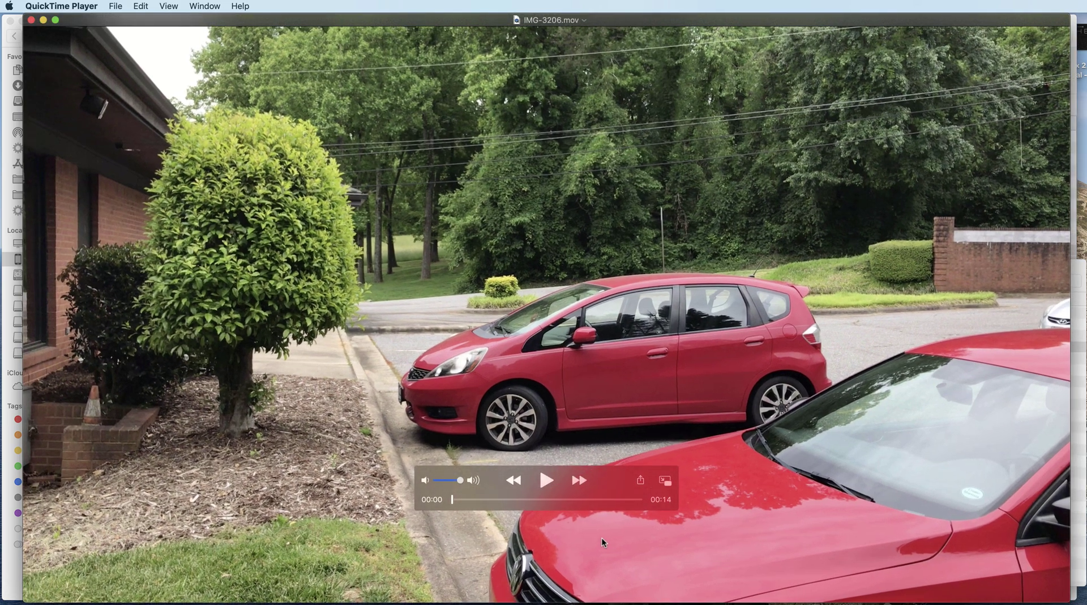
# Play IMG-3206.mov, pause it at 00:07, adjust the window size, and minimize it.
pyautogui.click(544, 481)
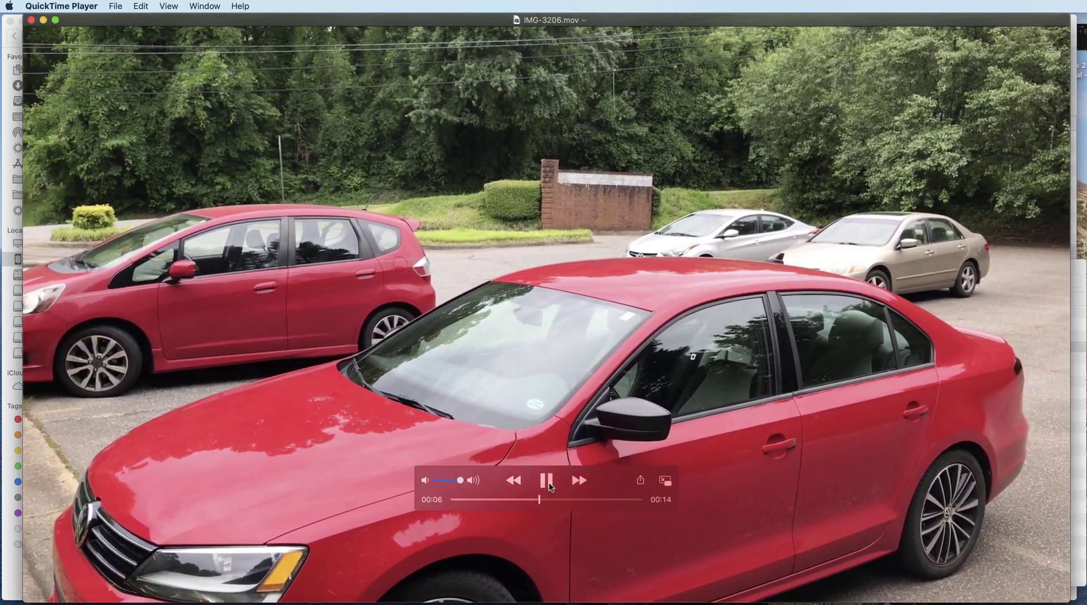
pyautogui.click(548, 481)
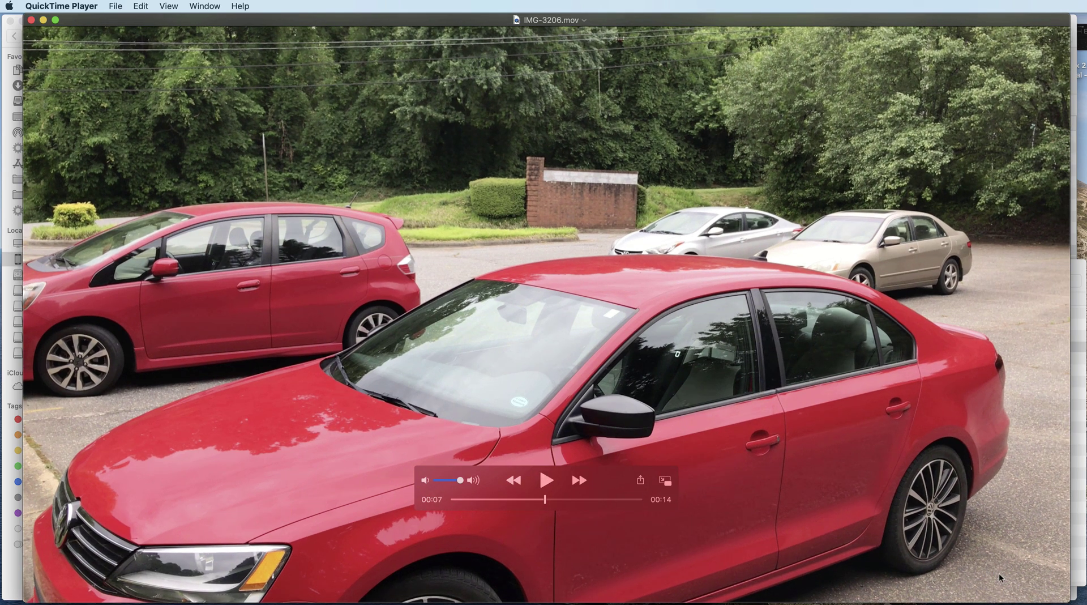
pyautogui.moveTo(1071, 600); pyautogui.dragTo(1017, 563)
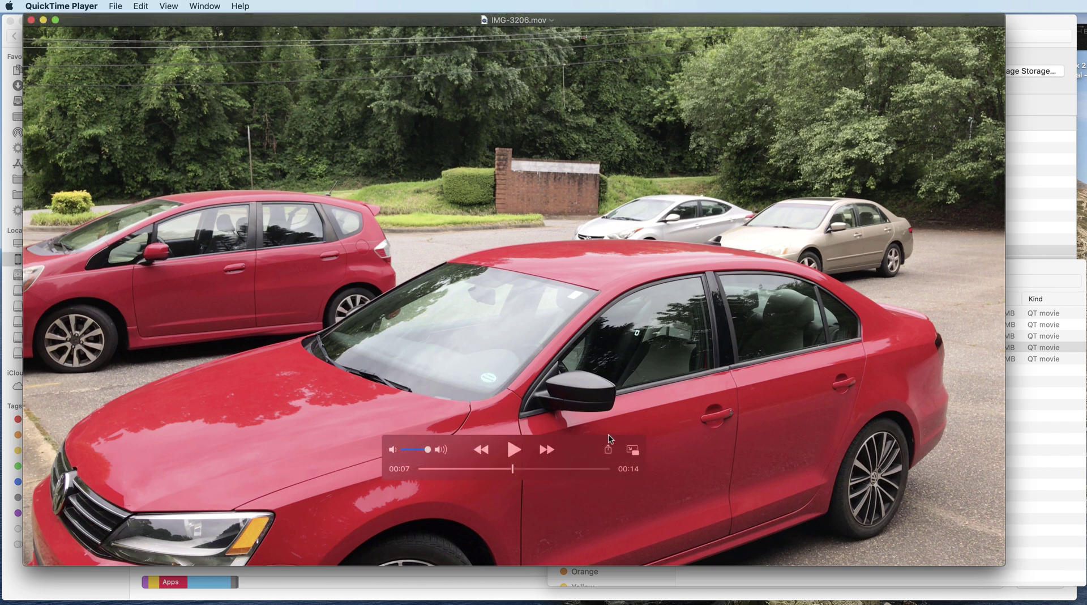
pyautogui.moveTo(1004, 564); pyautogui.dragTo(1066, 599)
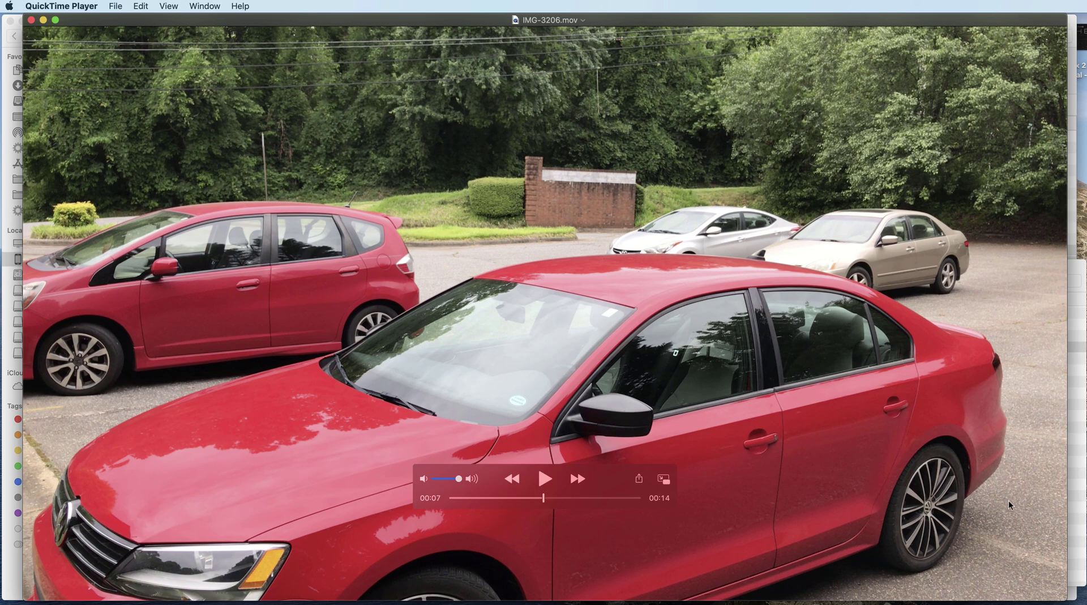
pyautogui.click(43, 21)
# Open IMG-3207.mov in QuickTime, zoom its window, and pause the leaf clip at 00:08.
pyautogui.doubleClick(694, 363)
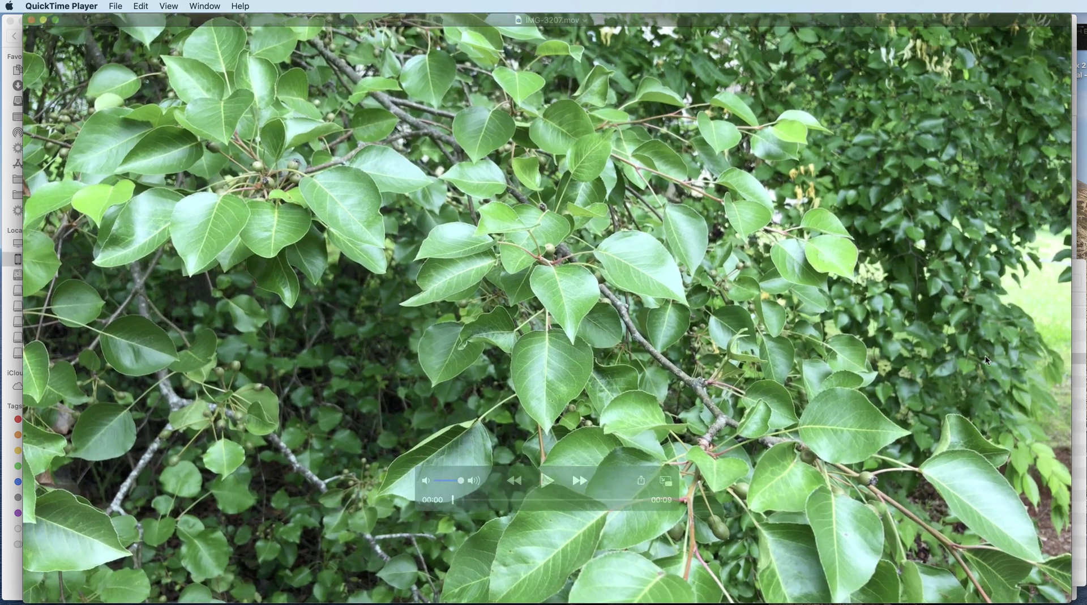
pyautogui.doubleClick(739, 23)
pyautogui.moveTo(738, 22); pyautogui.dragTo(733, 21)
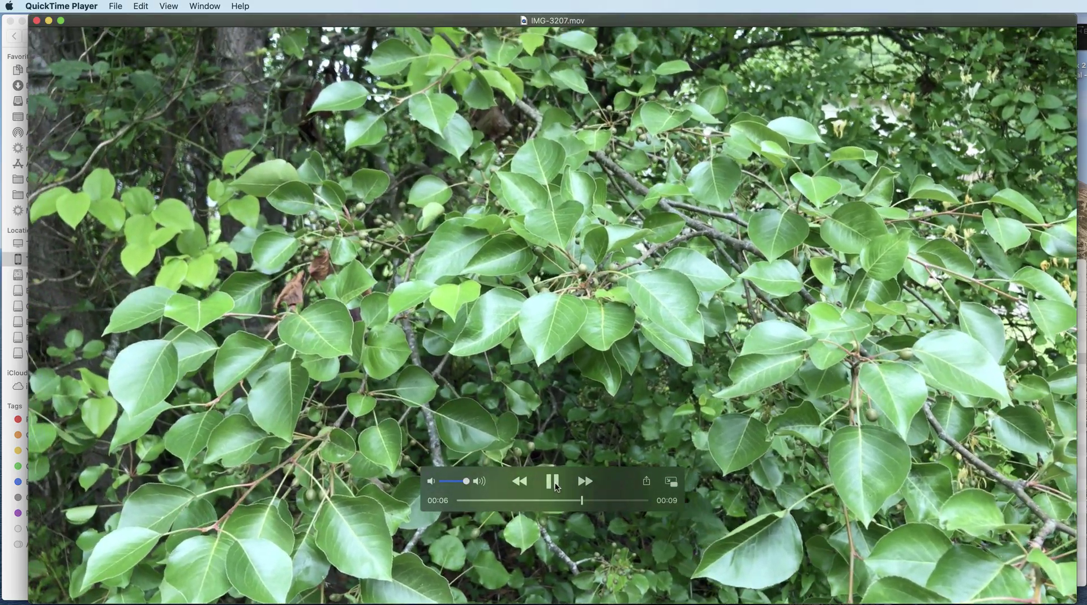
pyautogui.click(552, 481)
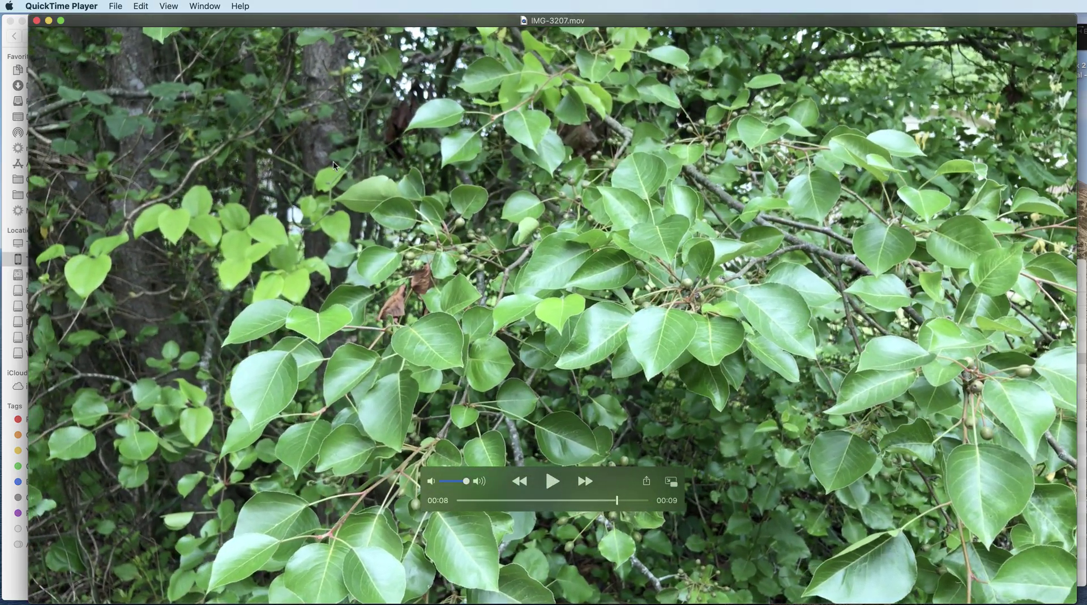
# Move and resize the IMG-3207.mov window to reveal the Finder window.
pyautogui.moveTo(162, 26); pyautogui.dragTo(145, 23)
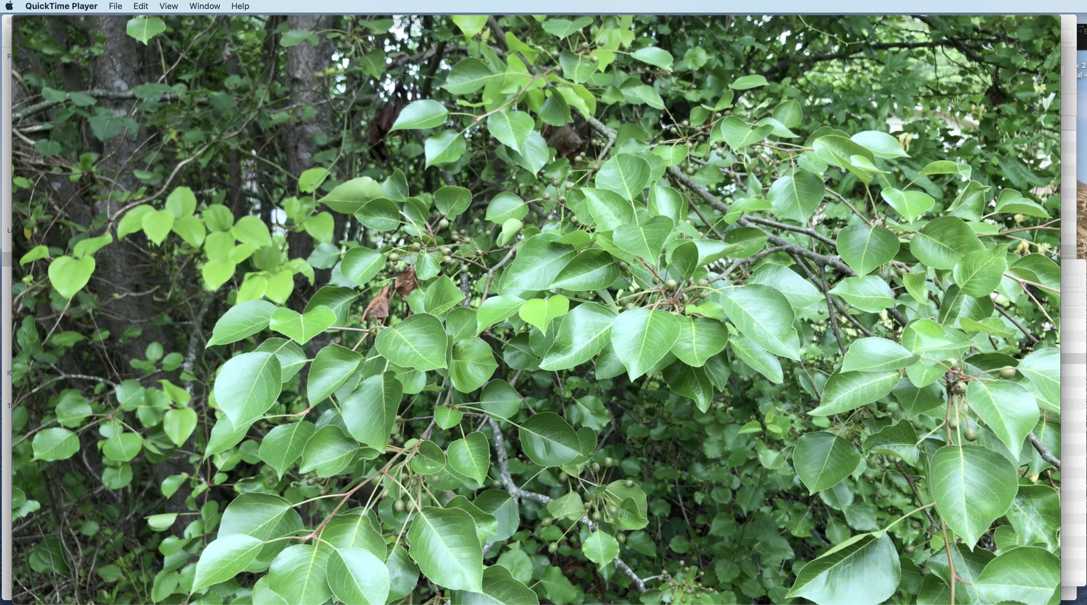
pyautogui.moveTo(1060, 603); pyautogui.dragTo(1046, 595)
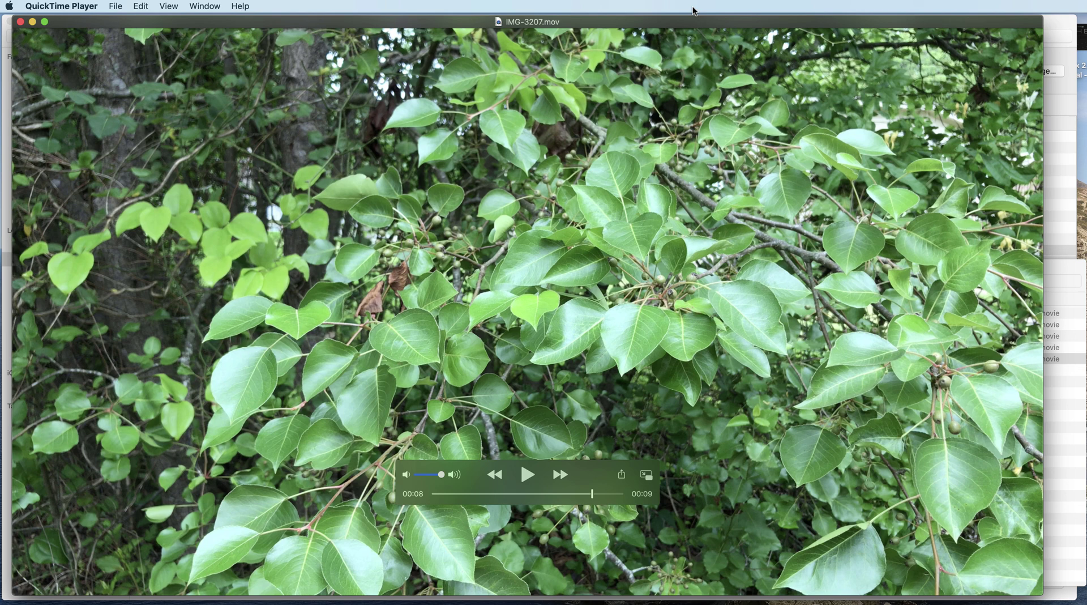
pyautogui.moveTo(681, 23); pyautogui.dragTo(694, 21)
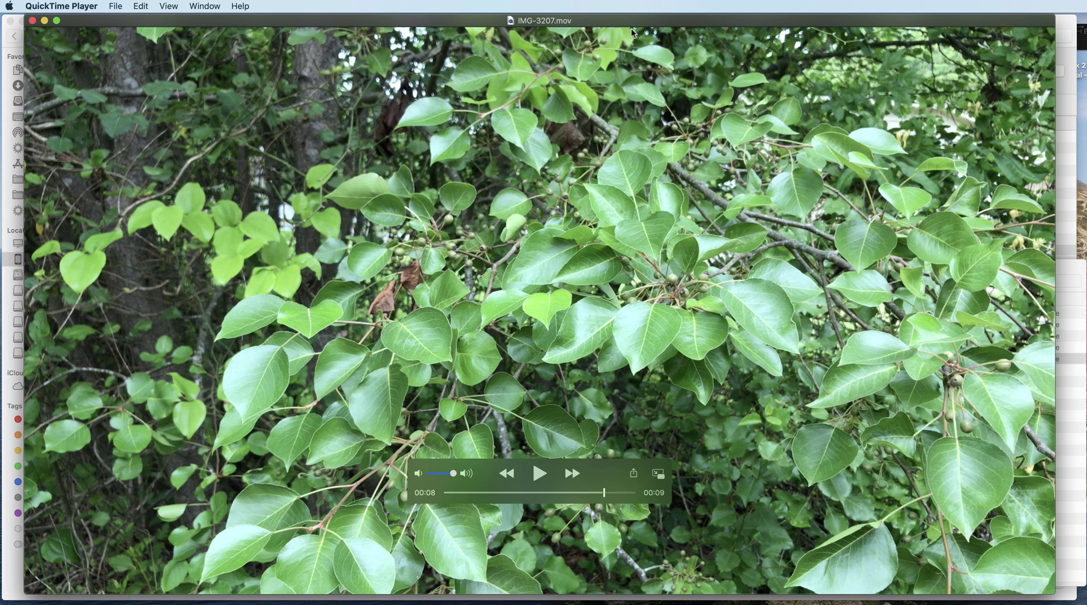
pyautogui.moveTo(631, 27); pyautogui.dragTo(615, 27)
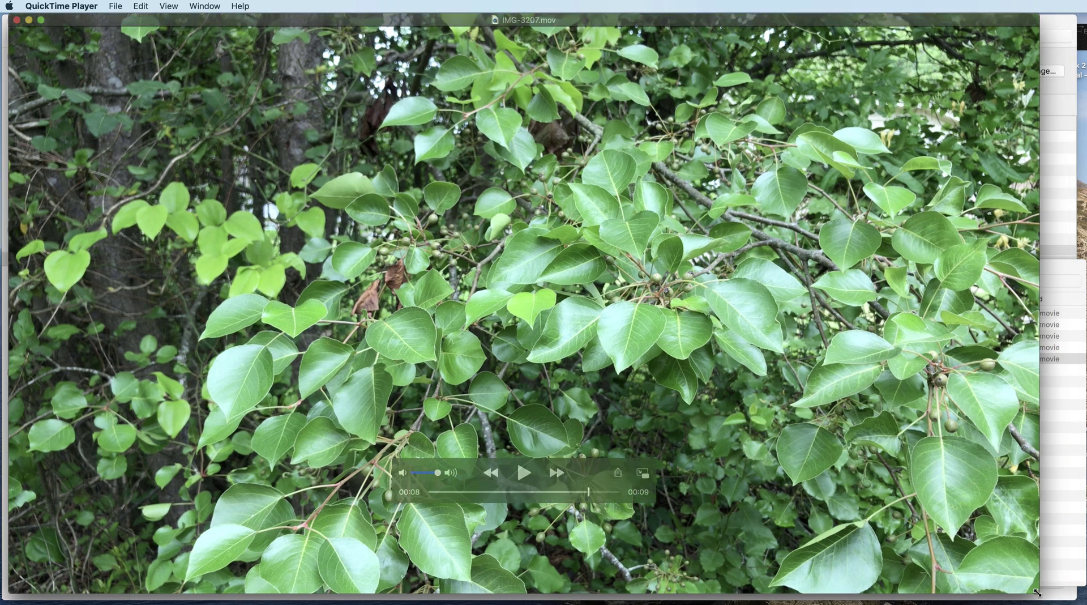
pyautogui.moveTo(1039, 592)
pyautogui.mouseDown()
pyautogui.moveTo(834, 450)
pyautogui.moveTo(935, 526)
pyautogui.moveTo(1043, 578)
pyautogui.moveTo(1055, 600)
pyautogui.mouseUp()
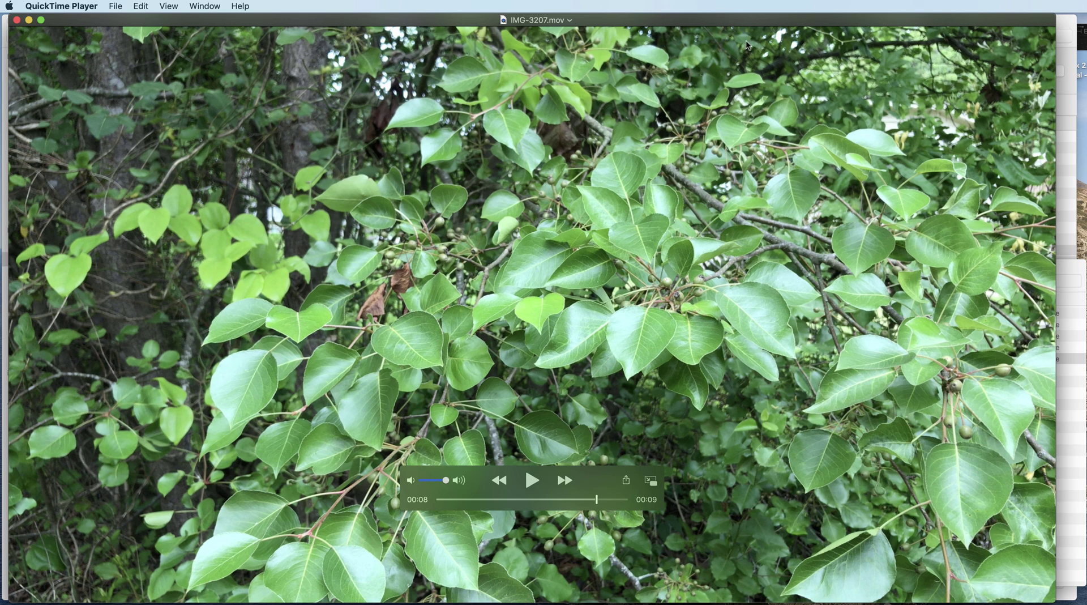
# Shrink the video window, move it aside, and bring the iPhone file list forward.
pyautogui.moveTo(1056, 594); pyautogui.dragTo(952, 544)
pyautogui.moveTo(24, 19); pyautogui.dragTo(599, 301)
pyautogui.click(599, 301)
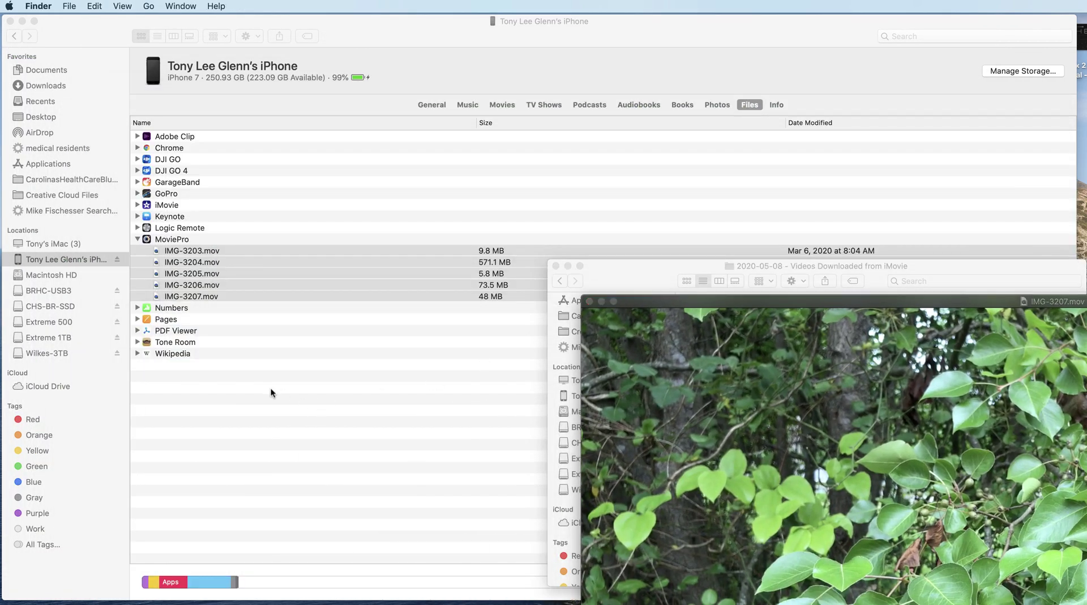
pyautogui.click(128, 278)
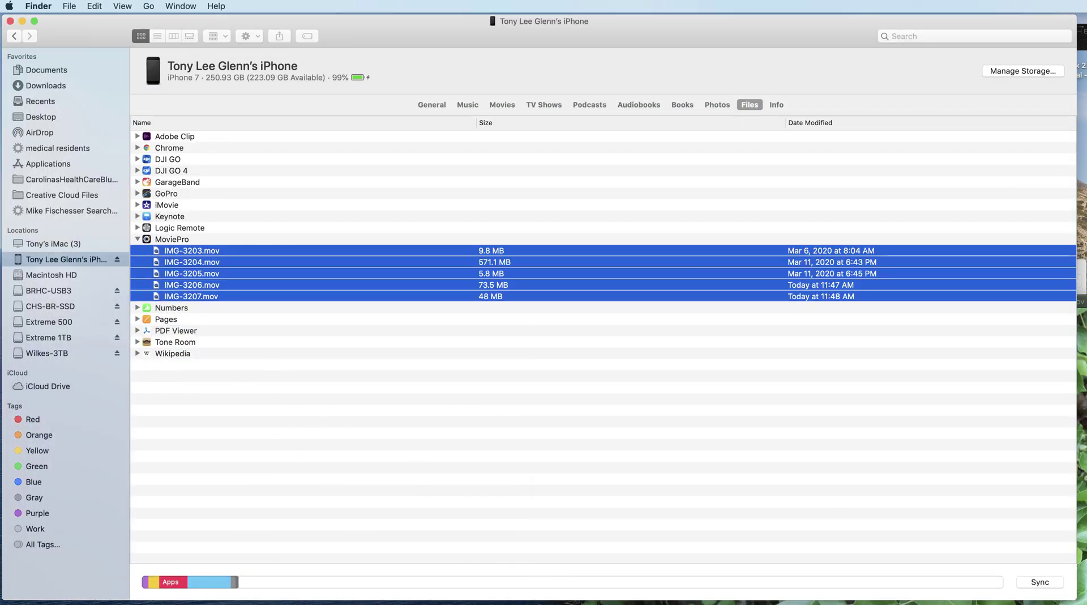
# Bring the paused IMG-3207.mov video back and close its window.
pyautogui.press('super+o')
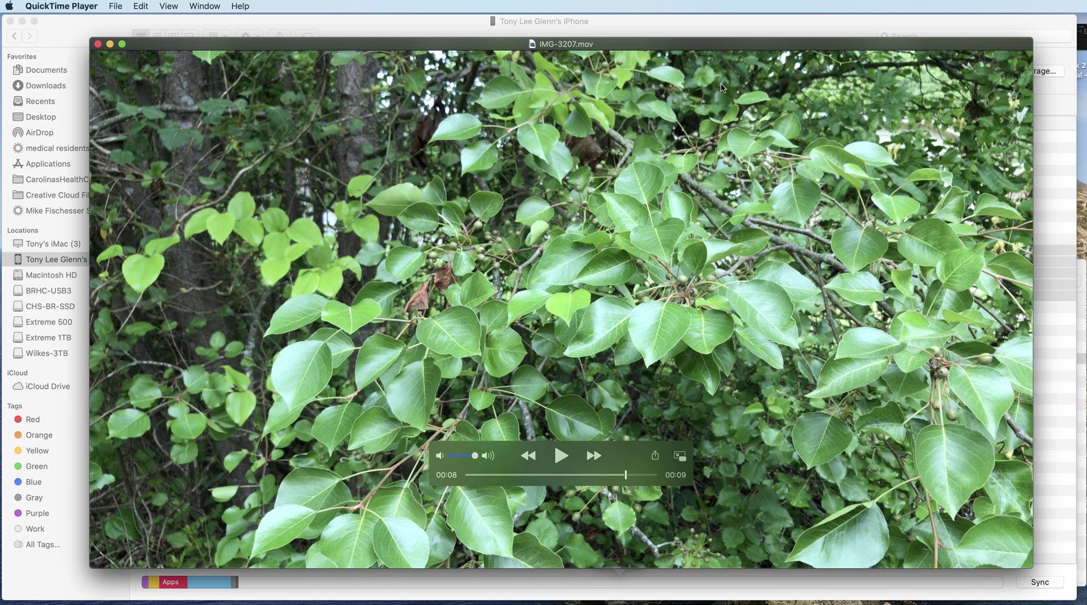
pyautogui.moveTo(705, 44); pyautogui.dragTo(667, 42)
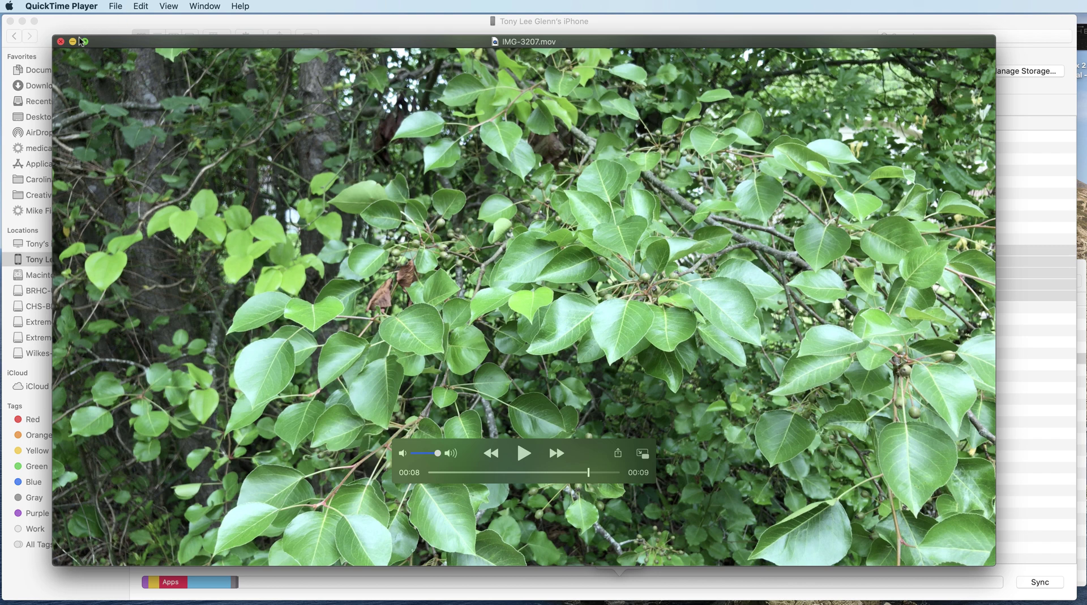
pyautogui.click(60, 41)
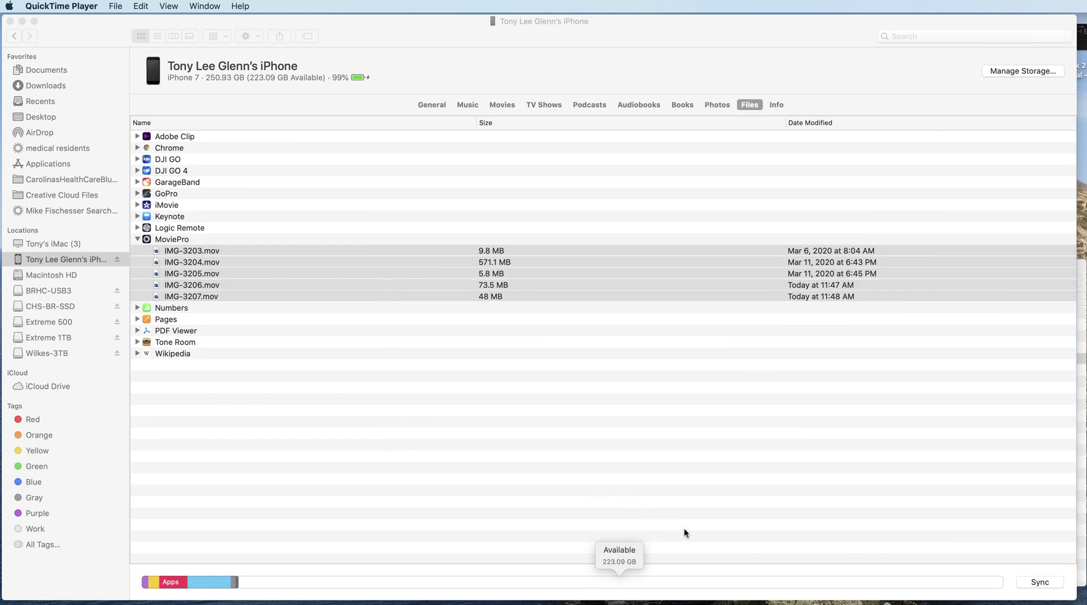